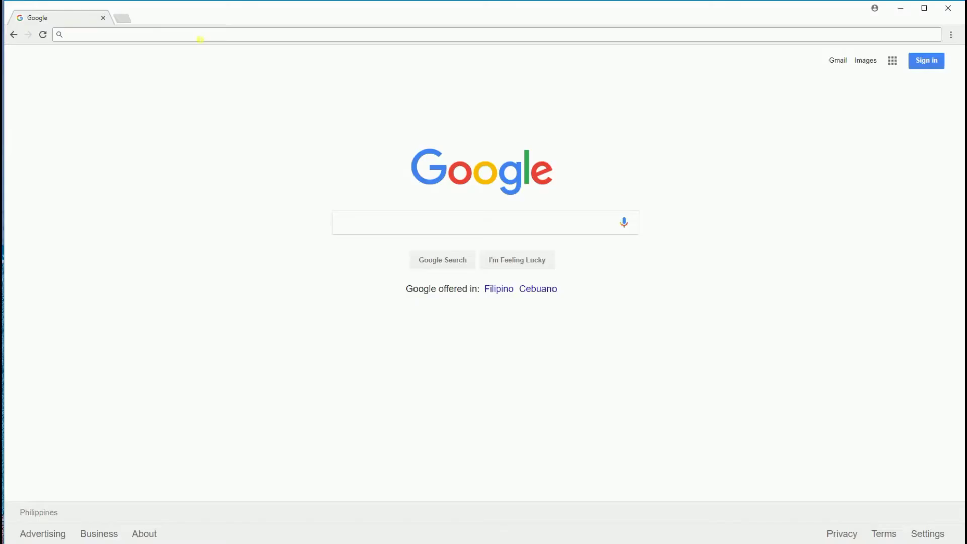
{"action": "type", "text": "www.airmore.co"}
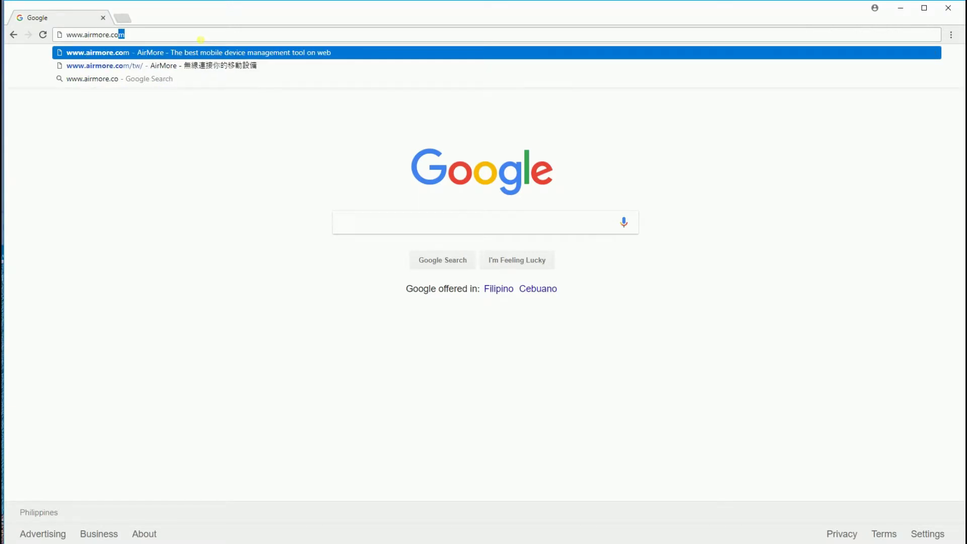
Step: Load the airmore.com website from Chrome's address bar
{"action": "key", "text": "Return"}
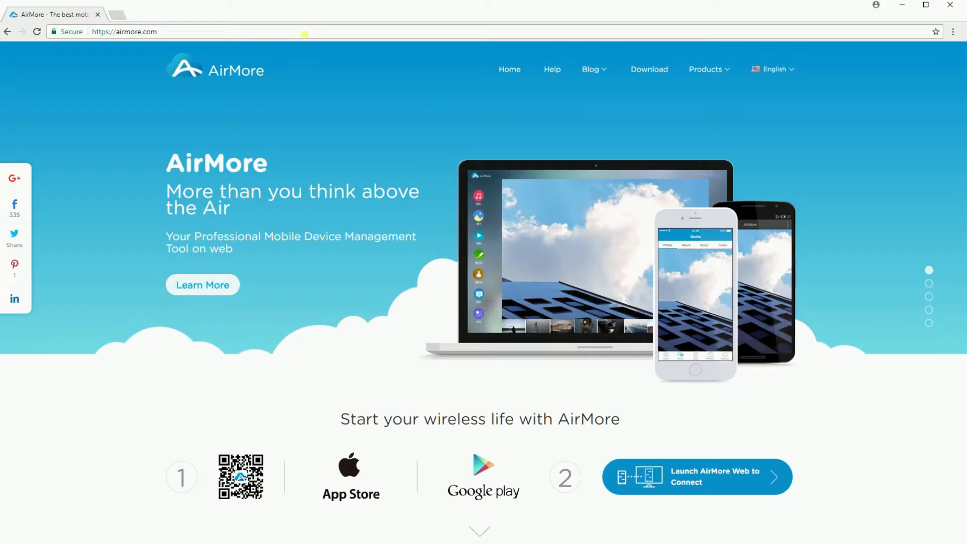
Step: Connect to the OPPO CPH1701 phone through Radar and dismiss the authorization notice
{"action": "left_click", "coordinate": [697, 476]}
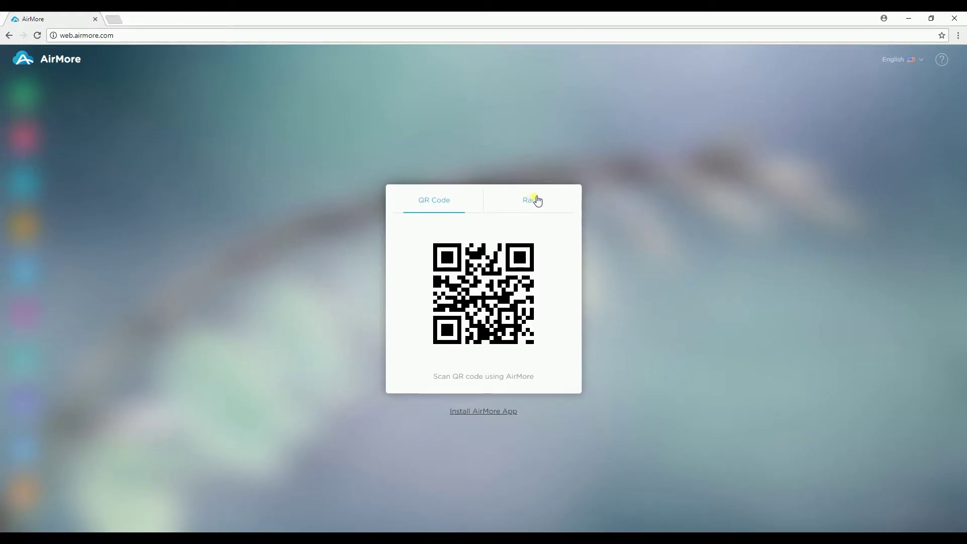
{"action": "left_click", "coordinate": [532, 201]}
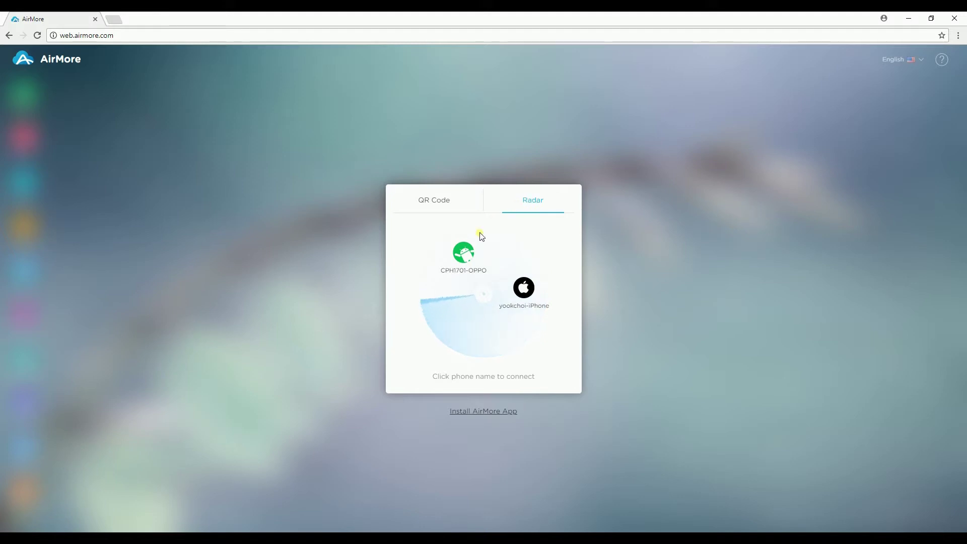
{"action": "left_click", "coordinate": [463, 253]}
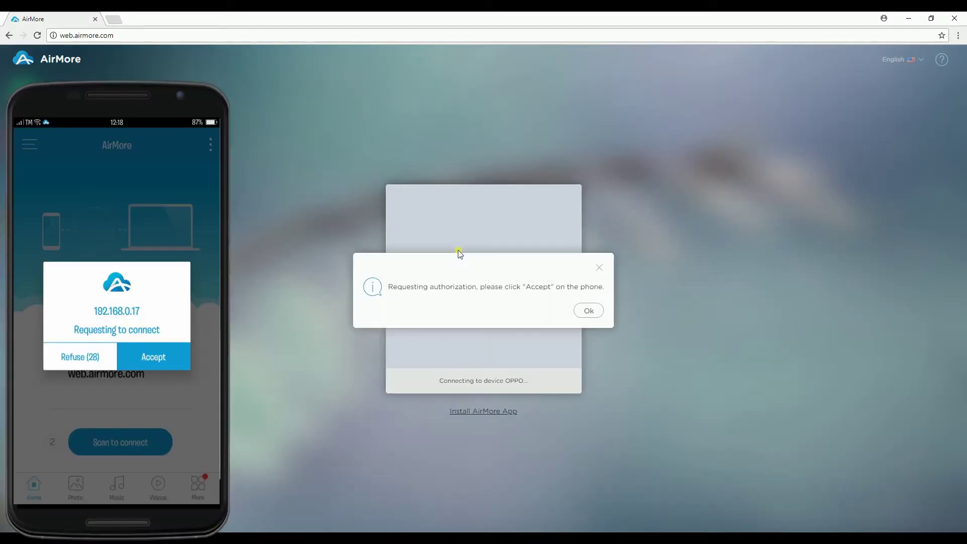
{"action": "left_click", "coordinate": [595, 312]}
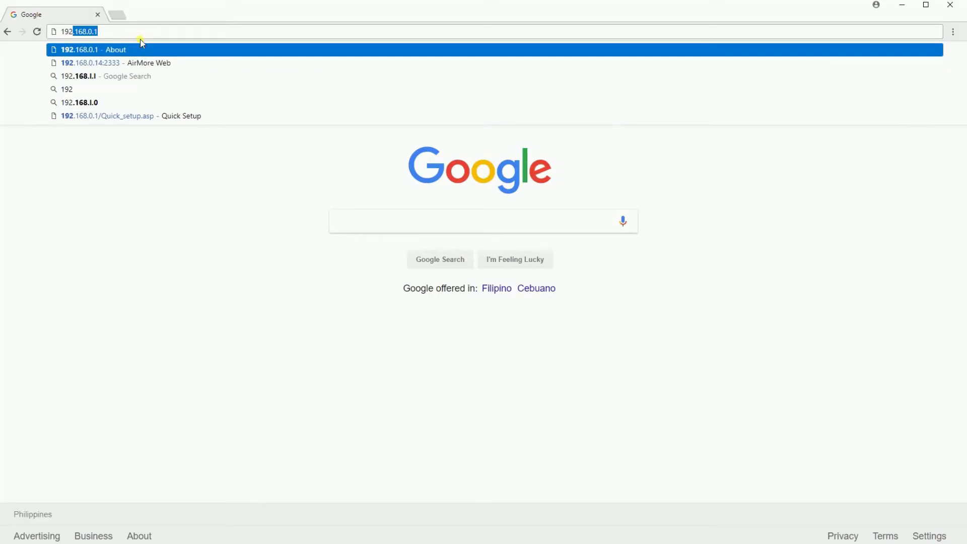
{"action": "type", "text": "8."}
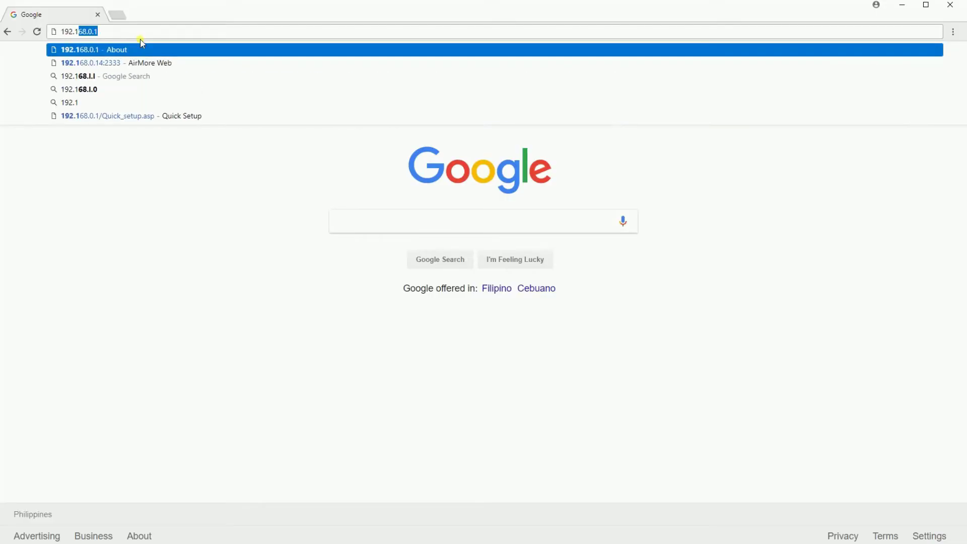
{"action": "type", "text": "0.14:2333"}
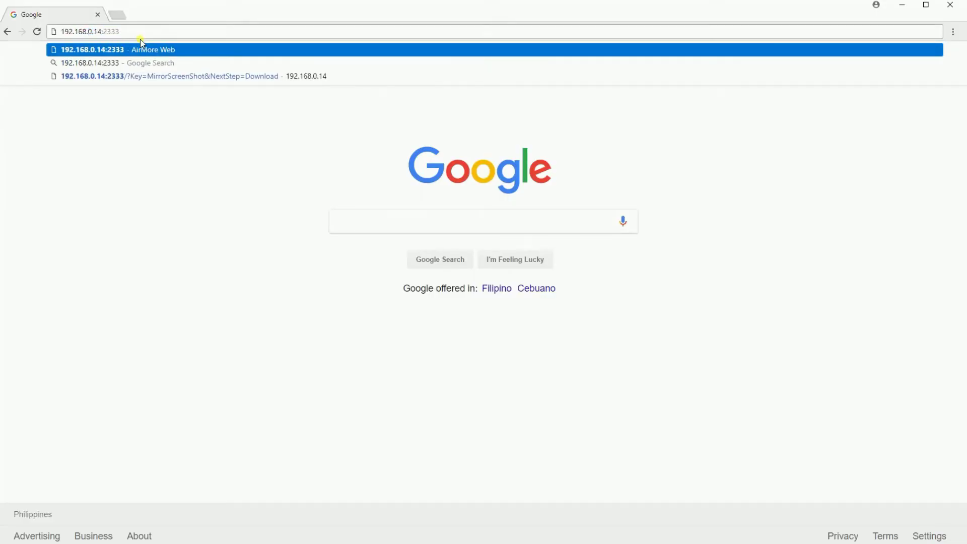
Step: Open the address 192.168.0.14:2333 in Chrome
{"action": "key", "text": "Return"}
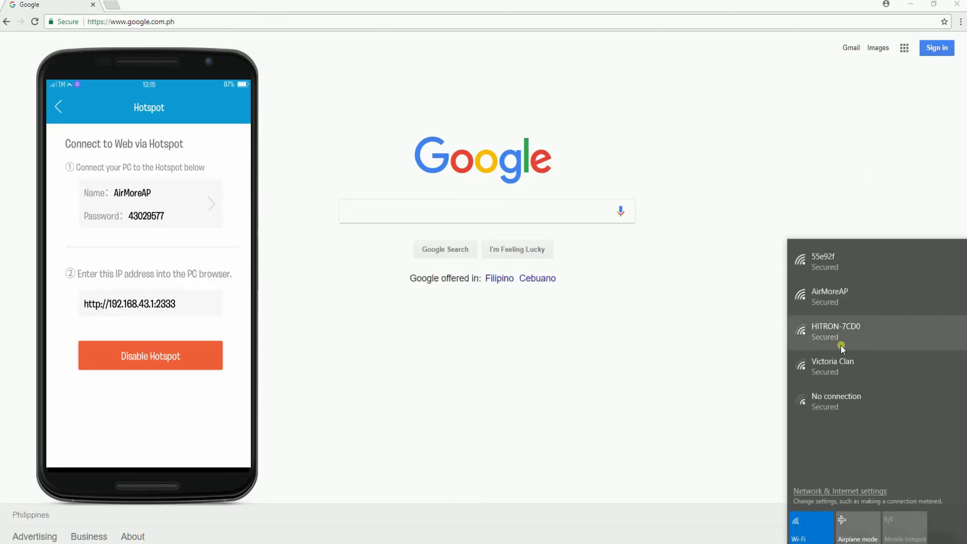
Step: Join the AirMoreAP hotspot Wi-Fi with its password and allow discovery
{"action": "left_click", "coordinate": [821, 304]}
{"action": "left_click", "coordinate": [925, 344]}
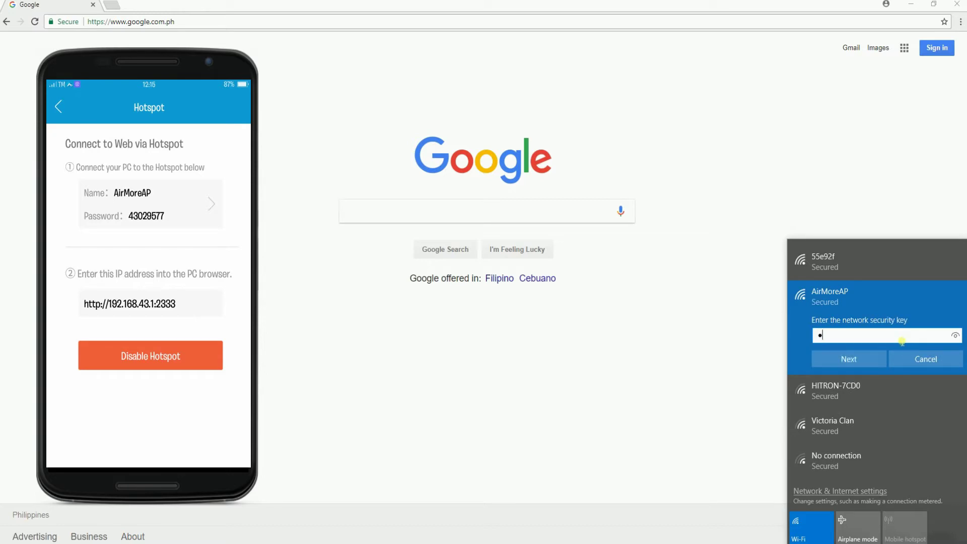
{"action": "left_click", "coordinate": [849, 359]}
{"action": "left_click", "coordinate": [854, 393]}
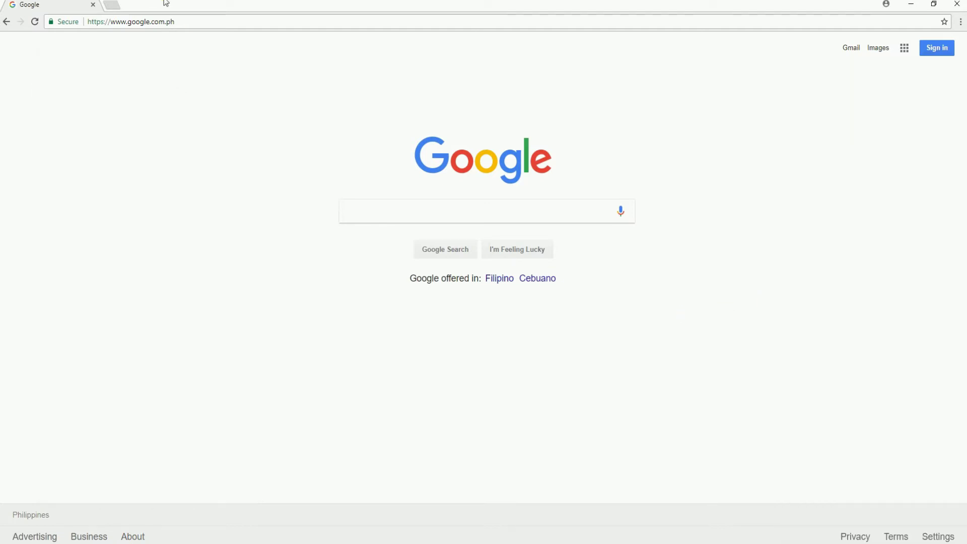
{"action": "left_click", "coordinate": [131, 22]}
{"action": "type", "text": "192"}
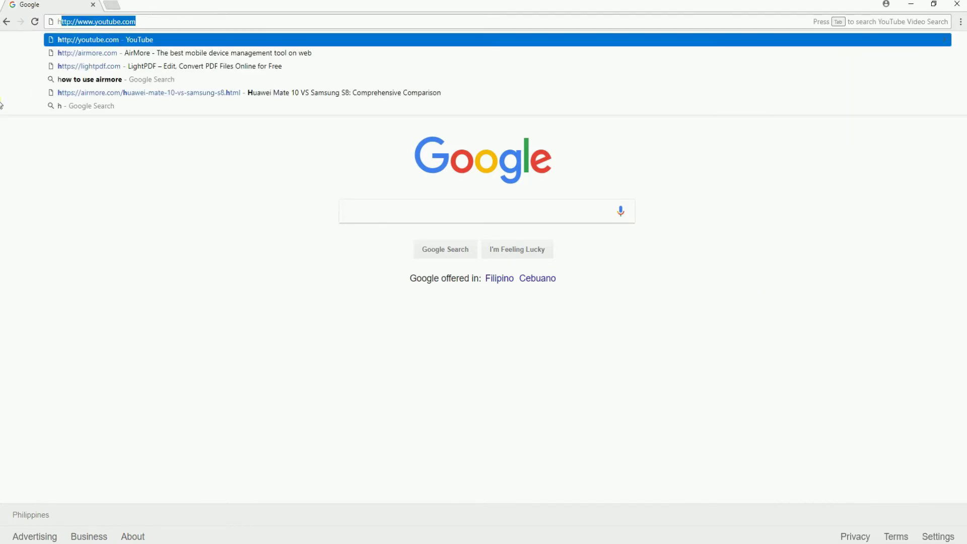
{"action": "type", "text": ".168.431"}
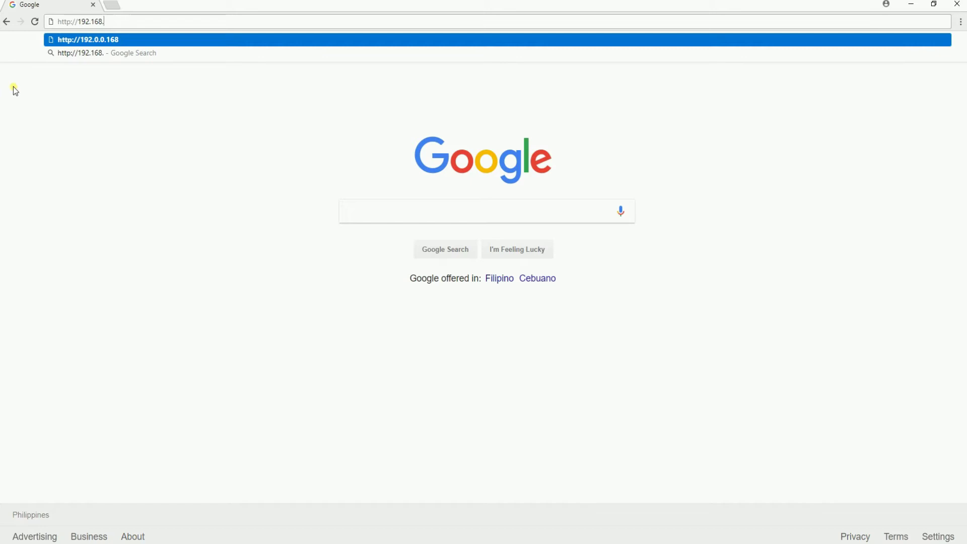
{"action": "key", "text": "BackSpace"}
{"action": "type", "text": ".1"}
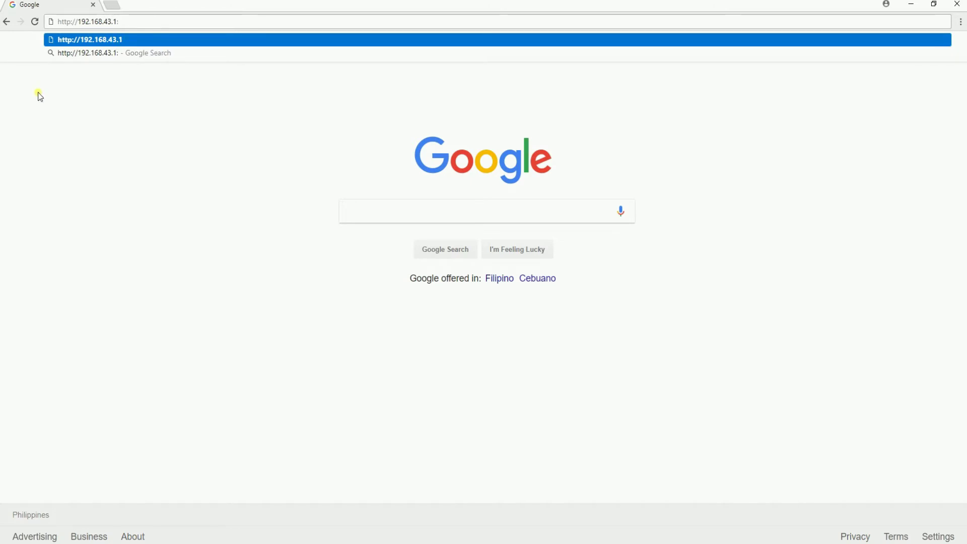
{"action": "type", "text": ":"}
{"action": "key", "text": "Return"}
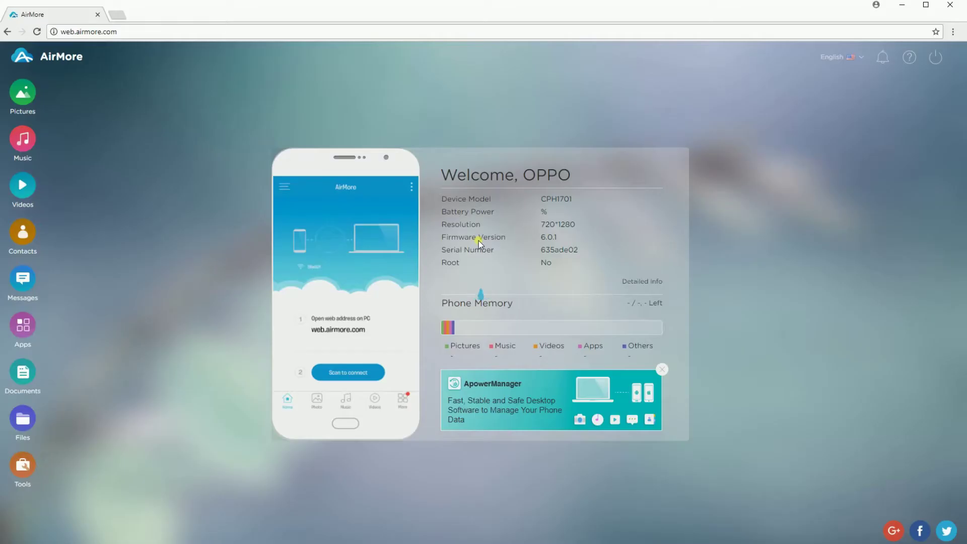
Step: Export the cheerleader outfit photo from the Download album to the PC
{"action": "left_click", "coordinate": [19, 93]}
{"action": "left_click", "coordinate": [98, 162]}
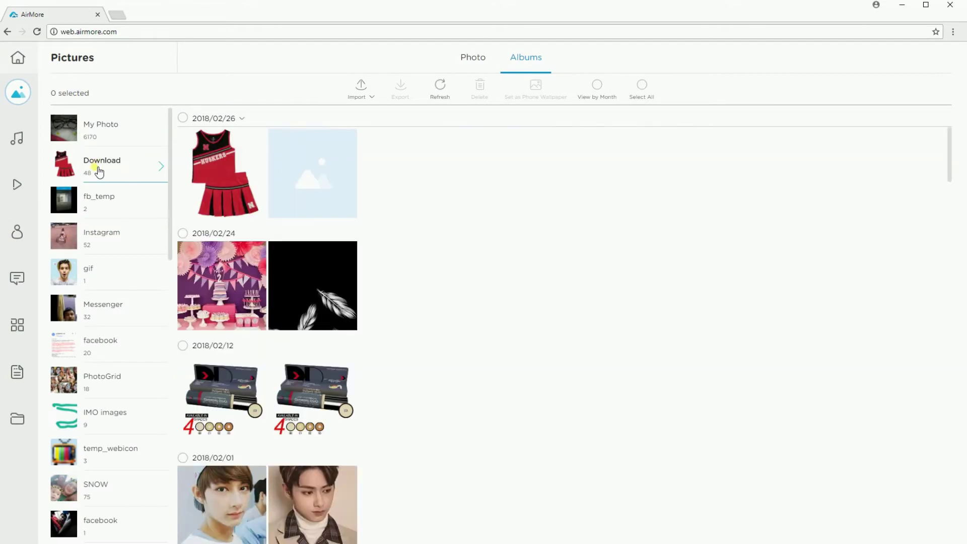
{"action": "left_click", "coordinate": [255, 140]}
{"action": "left_click", "coordinate": [400, 89]}
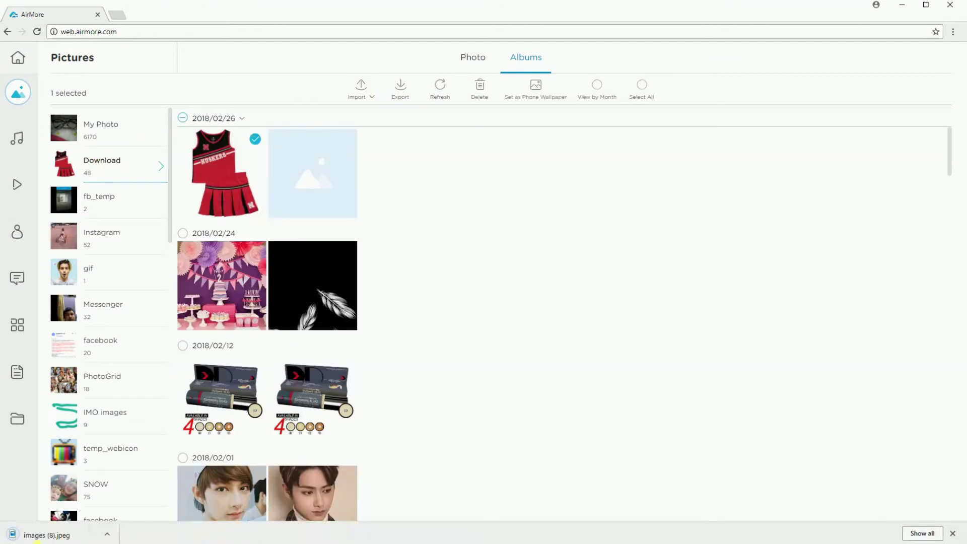
Step: Import the pale wallpaper background image from the PC
{"action": "left_click", "coordinate": [360, 89]}
{"action": "left_click", "coordinate": [379, 124]}
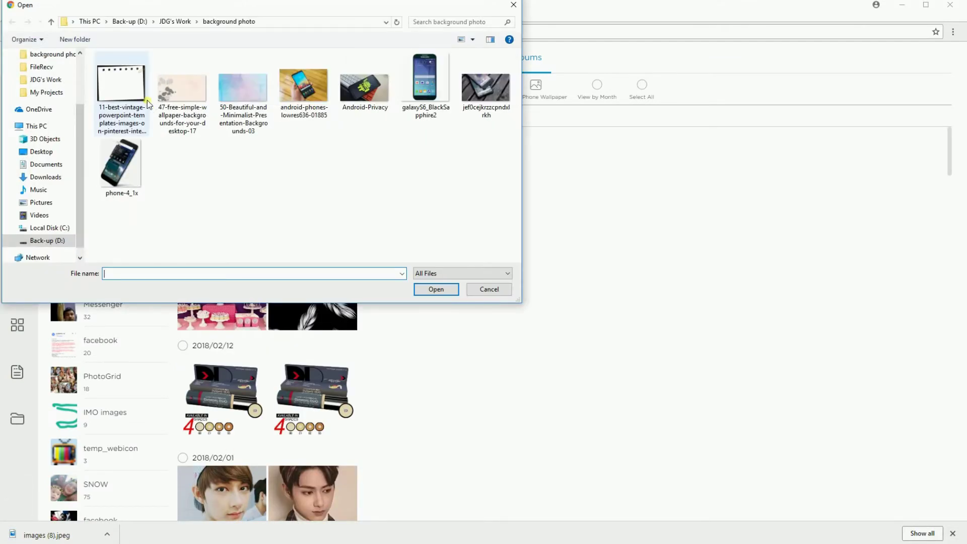
{"action": "double_click", "coordinate": [166, 91]}
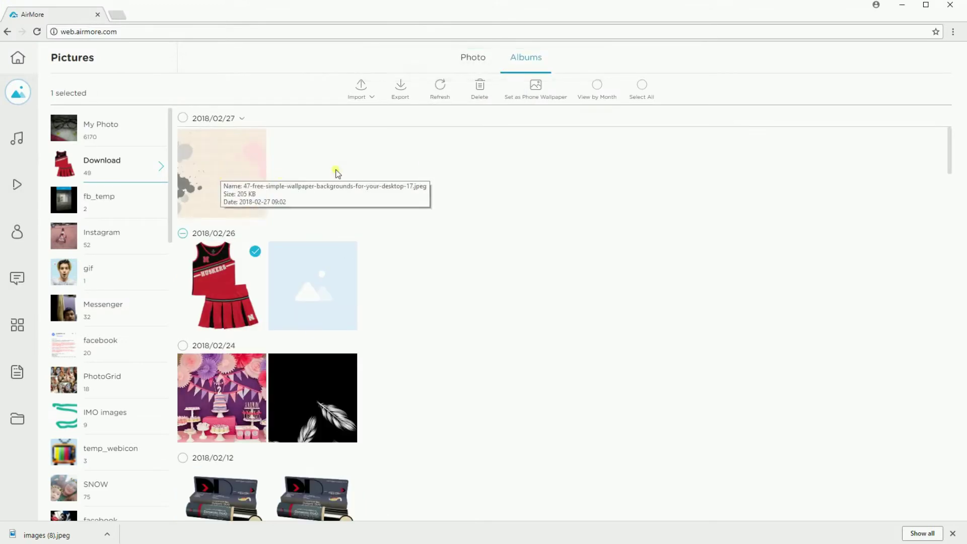
{"action": "scroll", "coordinate": [419, 186], "scroll_direction": "down", "scroll_amount": 2}
{"action": "scroll", "coordinate": [347, 145], "scroll_direction": "down", "scroll_amount": 3}
Step: Delete the selected 2018/02/12 photos and set the black feather photo as wallpaper
{"action": "left_click", "coordinate": [255, 211]}
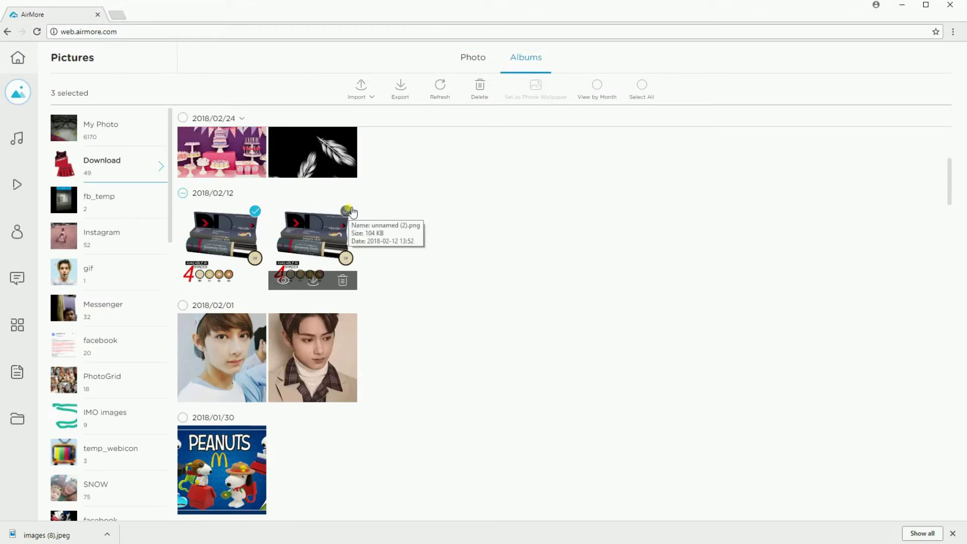
{"action": "left_click", "coordinate": [346, 211]}
{"action": "left_click", "coordinate": [478, 89]}
{"action": "left_click", "coordinate": [538, 302]}
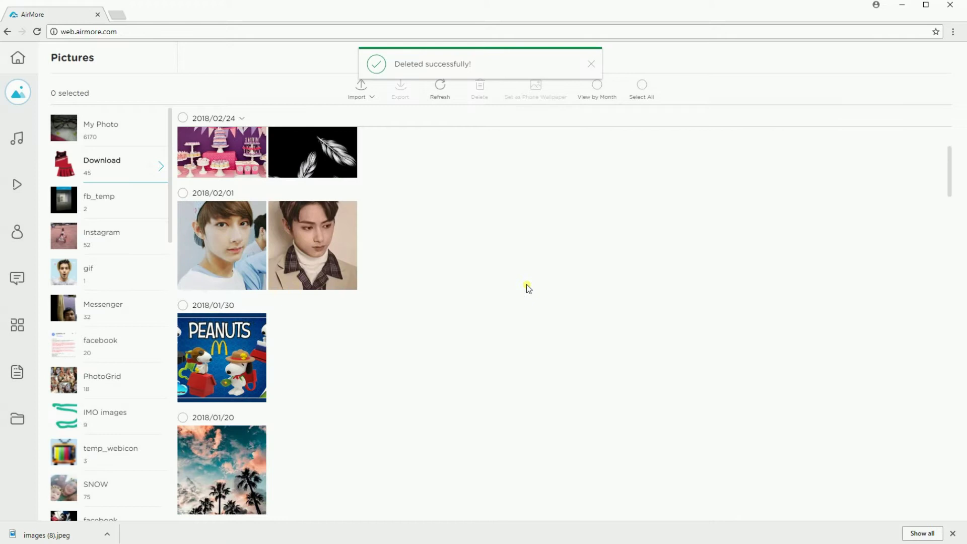
{"action": "left_click", "coordinate": [346, 250]}
{"action": "left_click", "coordinate": [536, 87]}
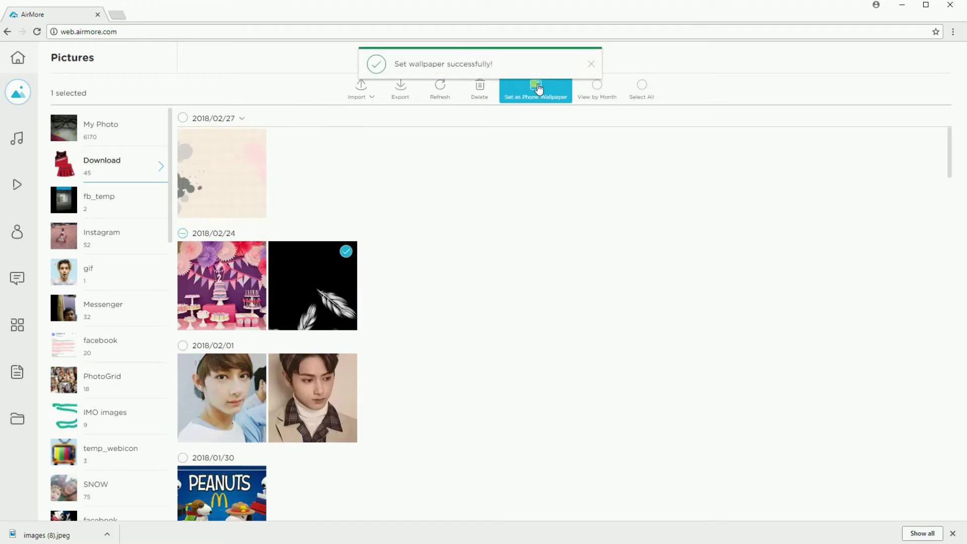
Step: Play then pause the Collide track, and select the Howie Day song for export
{"action": "left_click", "coordinate": [17, 138]}
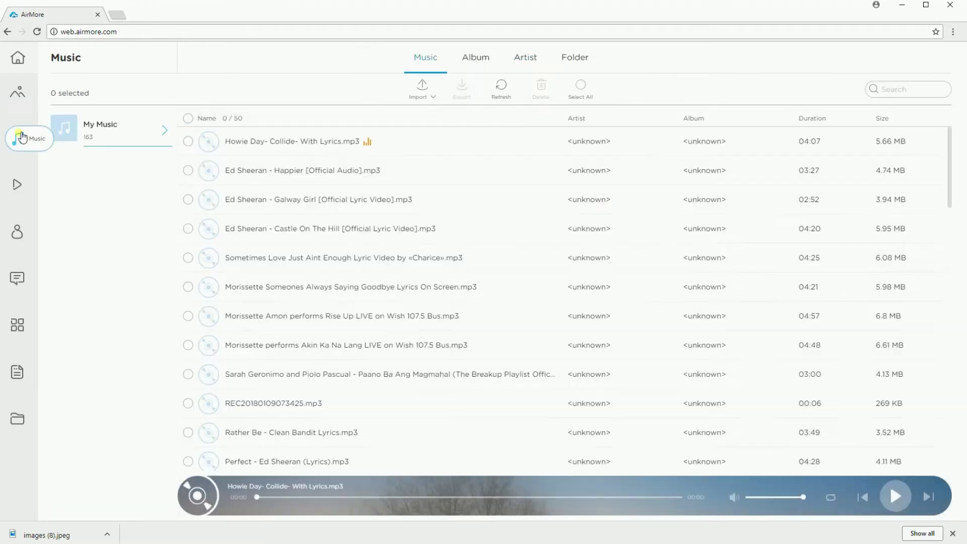
{"action": "left_click", "coordinate": [505, 141]}
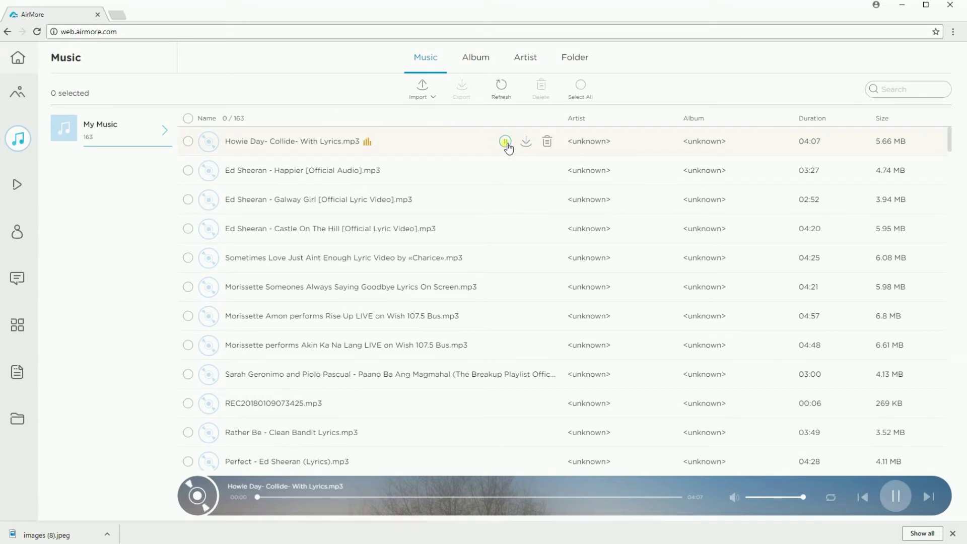
{"action": "left_click", "coordinate": [505, 141]}
{"action": "left_click", "coordinate": [187, 141]}
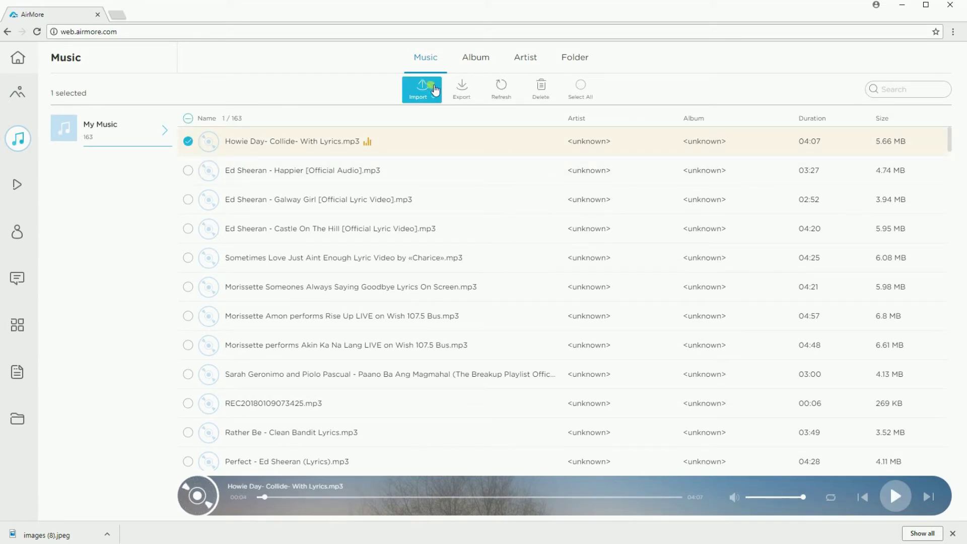
{"action": "left_click", "coordinate": [461, 90]}
Step: Play the fb.video.downloader folder's video and select the Star Cinema video
{"action": "left_click", "coordinate": [18, 185]}
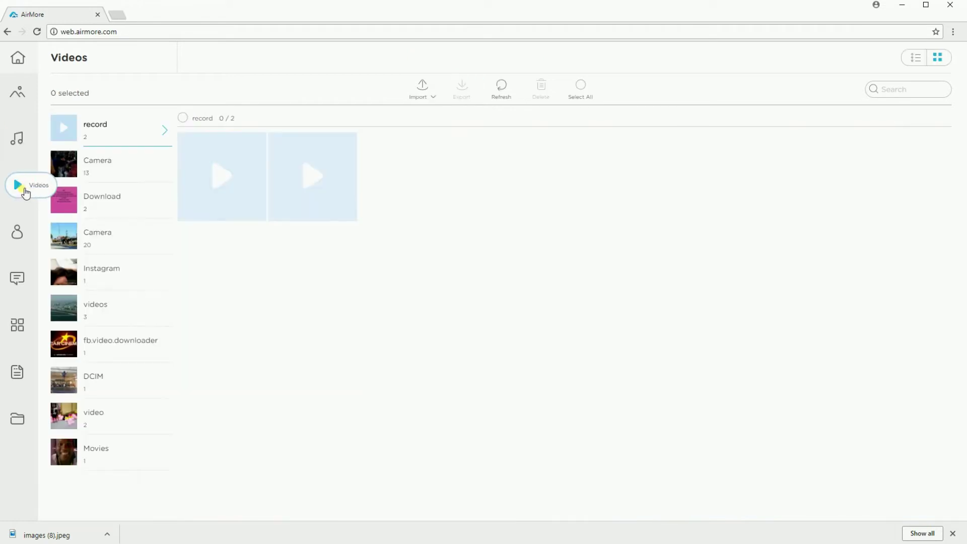
{"action": "left_click", "coordinate": [116, 344]}
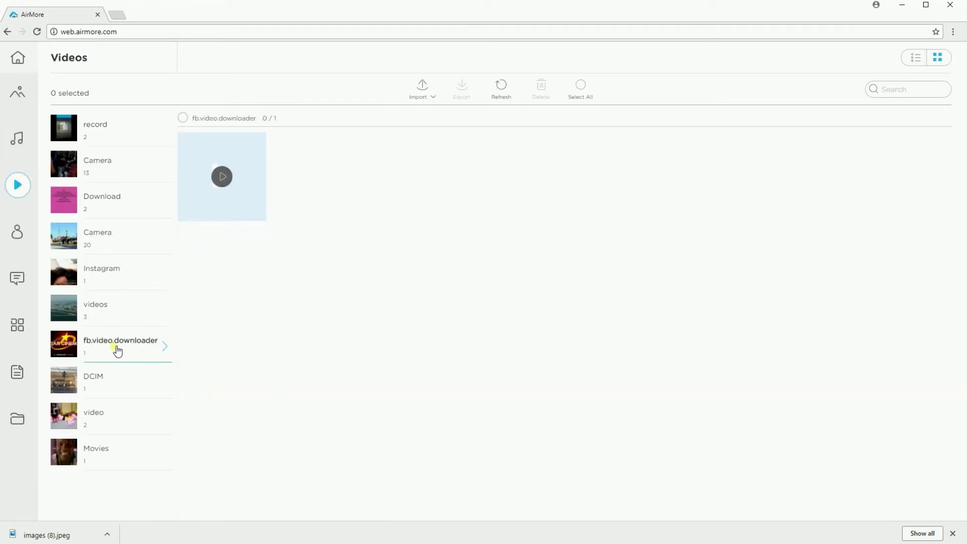
{"action": "left_click", "coordinate": [221, 175]}
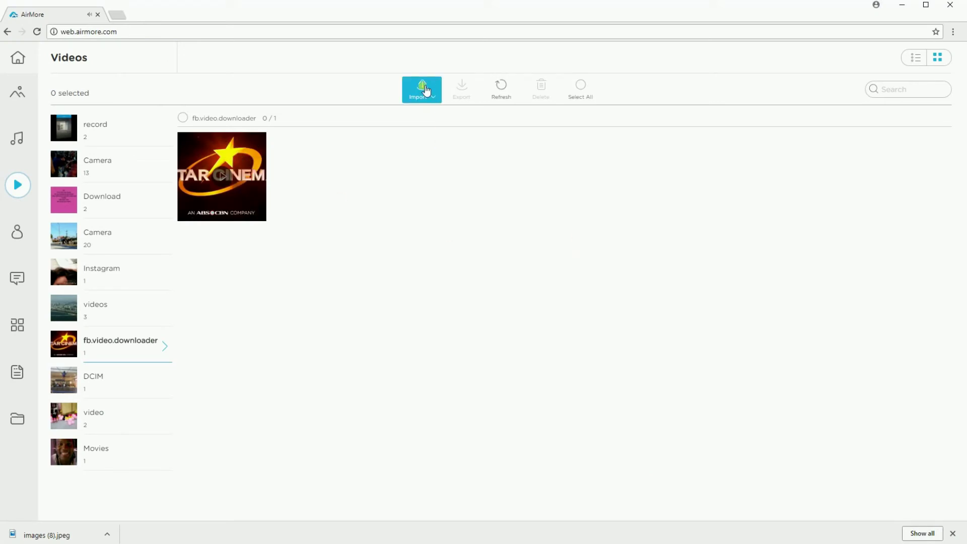
{"action": "left_click", "coordinate": [255, 142]}
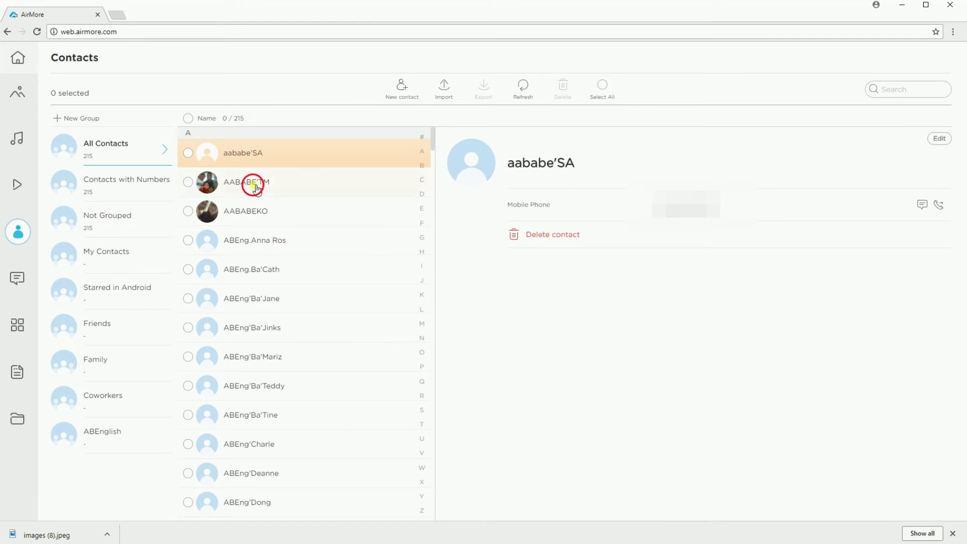
Step: Select contact AABABE'TM and start editing its details
{"action": "left_click", "coordinate": [256, 182]}
{"action": "left_click", "coordinate": [540, 234]}
{"action": "left_click", "coordinate": [518, 302]}
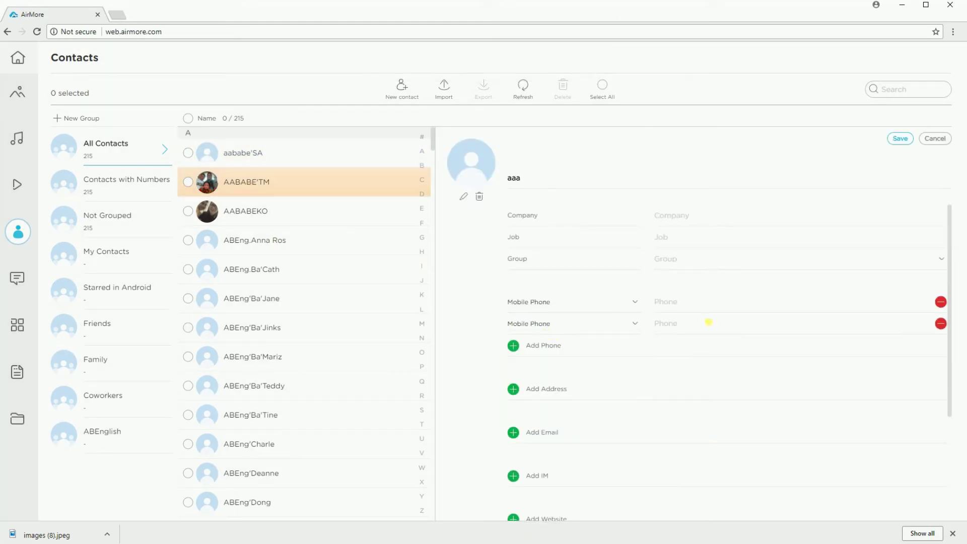
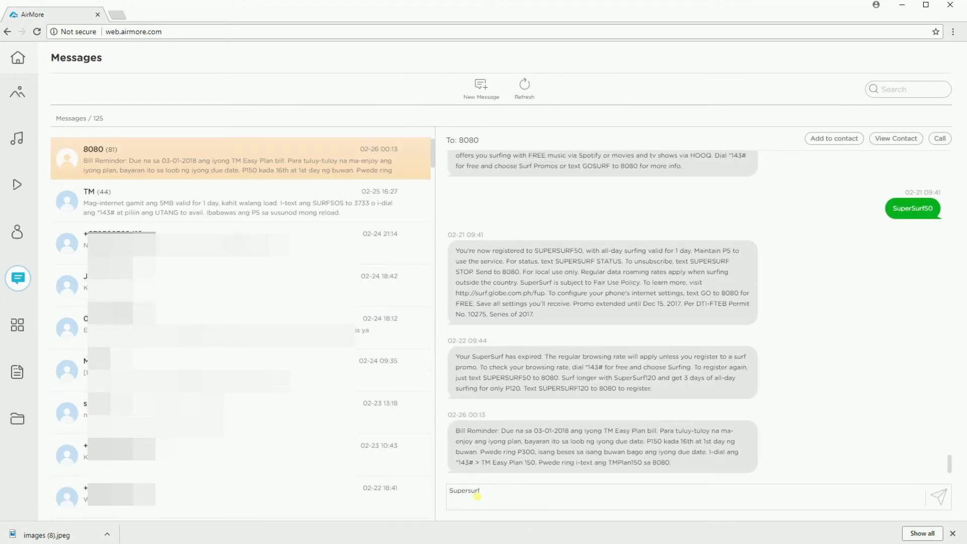
Step: Send the Supersurf50 text to 8080, then switch to Documents
{"action": "left_click", "coordinate": [939, 496]}
{"action": "left_click", "coordinate": [615, 312]}
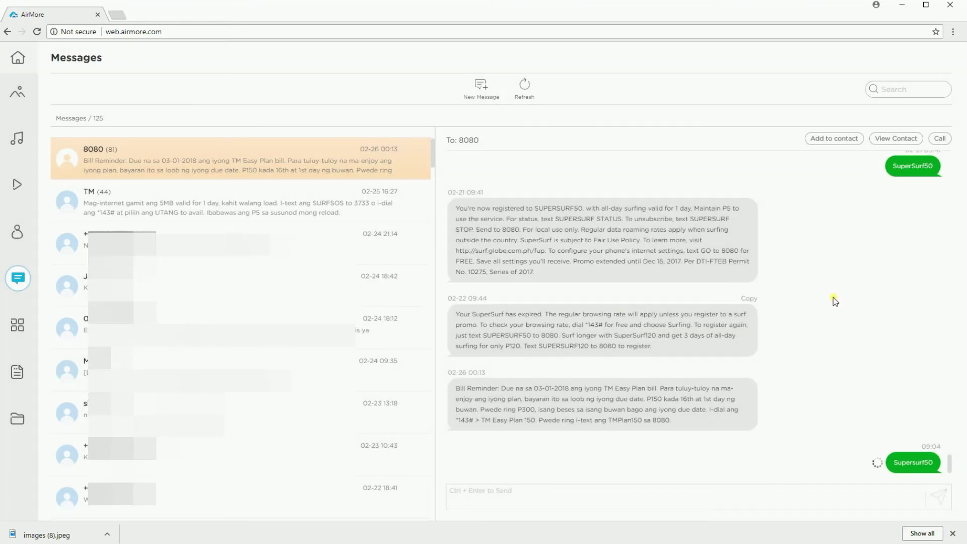
{"action": "left_click", "coordinate": [18, 372]}
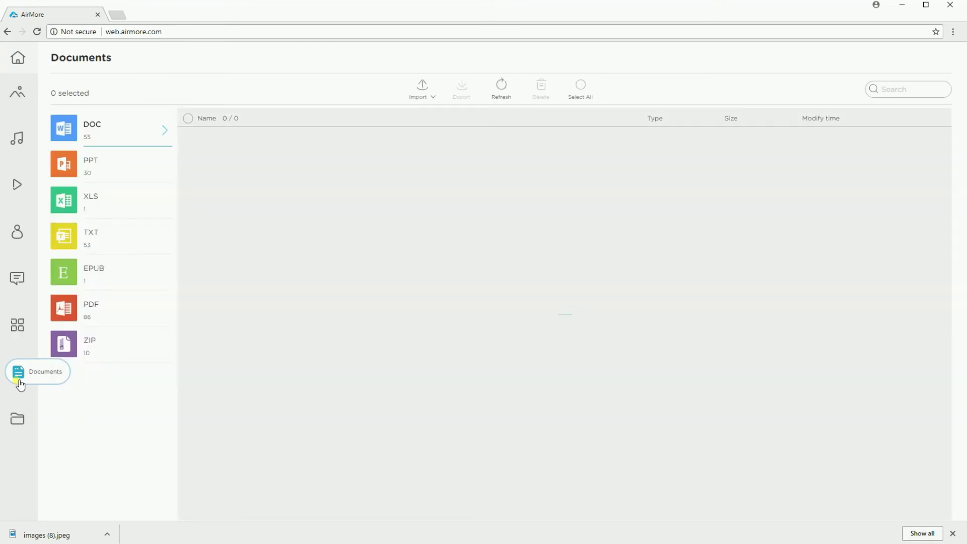
Step: Export the first two DOC files to the computer
{"action": "left_click", "coordinate": [187, 137]}
{"action": "left_click", "coordinate": [187, 156]}
{"action": "left_click", "coordinate": [461, 89]}
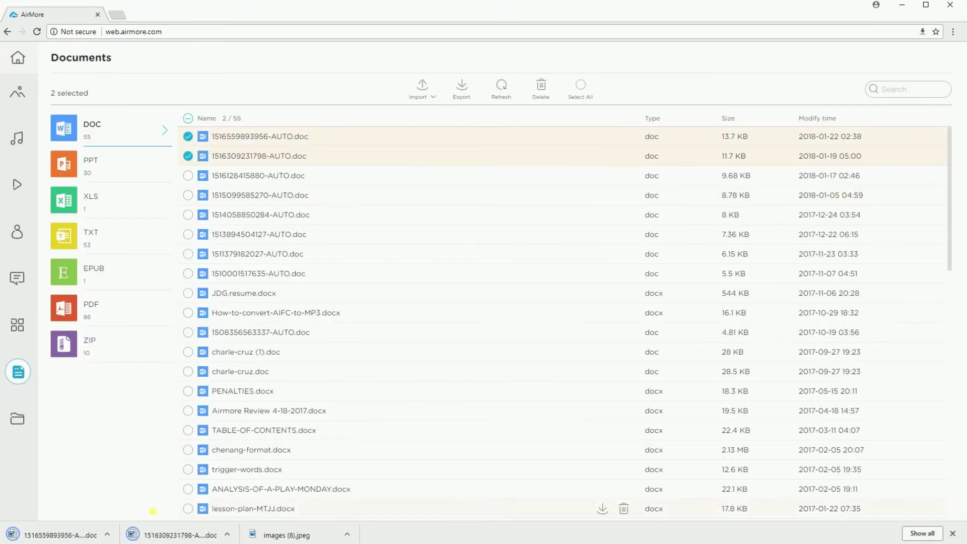
Step: Check the Import options and a download's menu, clear the selection, then open Files
{"action": "left_click", "coordinate": [421, 90]}
{"action": "left_click", "coordinate": [603, 136]}
{"action": "right_click", "coordinate": [106, 535]}
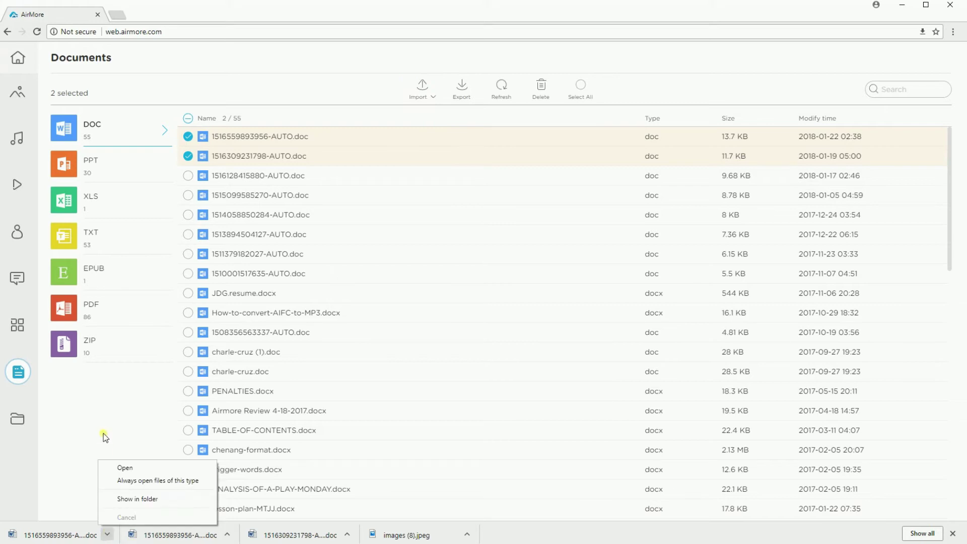
{"action": "left_click", "coordinate": [187, 136]}
{"action": "left_click", "coordinate": [188, 156]}
{"action": "left_click", "coordinate": [17, 418]}
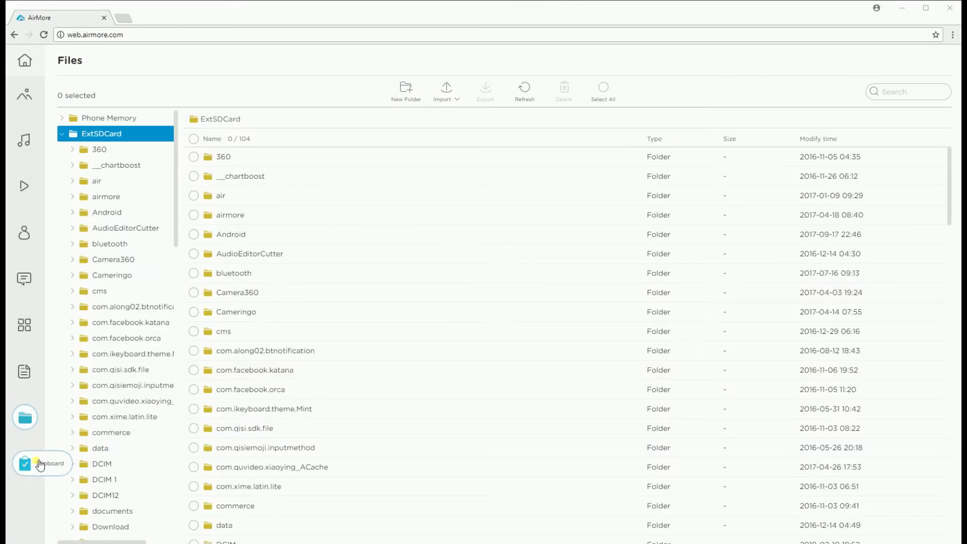
Step: Add the copied 'Thanks for being there' Notepad note to the phone clipboard
{"action": "left_click", "coordinate": [25, 464]}
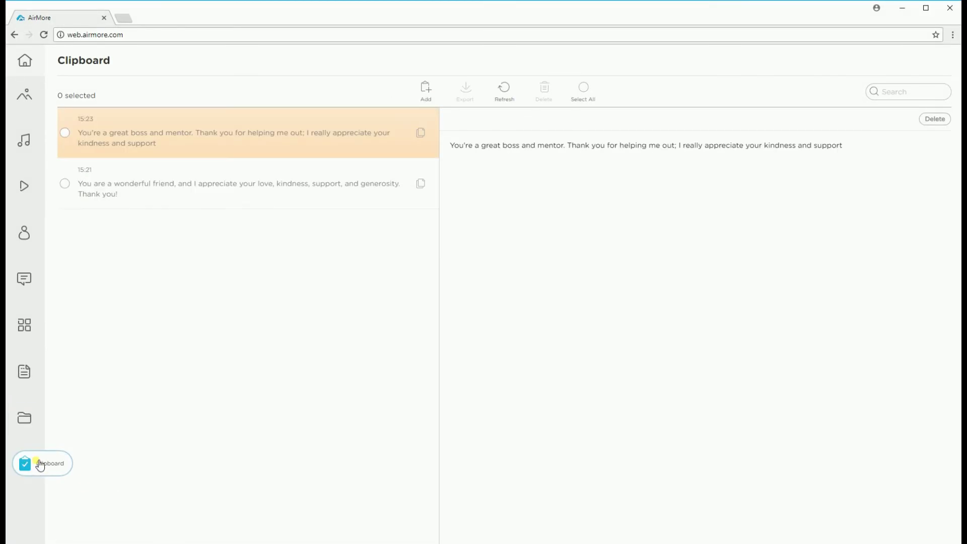
{"action": "left_click", "coordinate": [425, 90]}
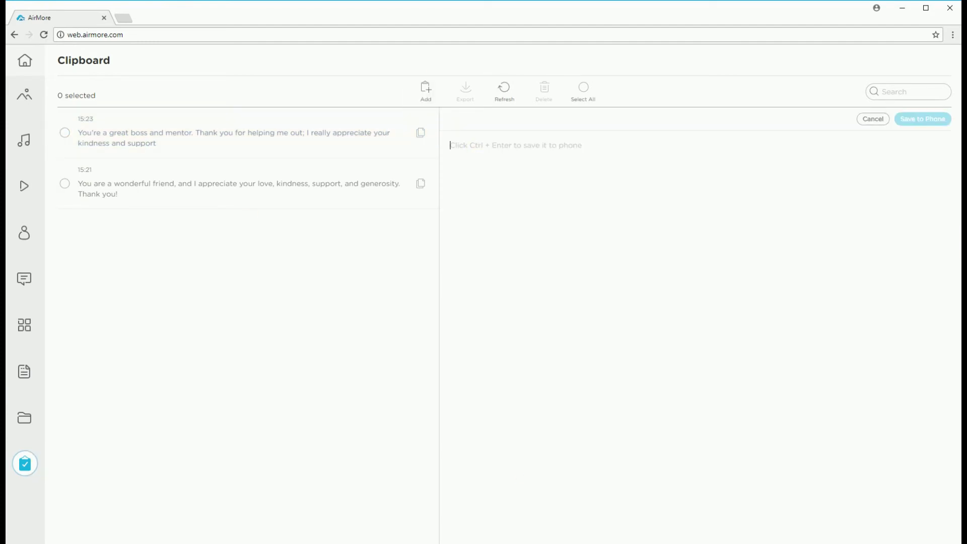
{"action": "key", "text": "alt+Tab"}
{"action": "left_click_drag", "start_coordinate": [227, 103], "coordinate": [104, 96]}
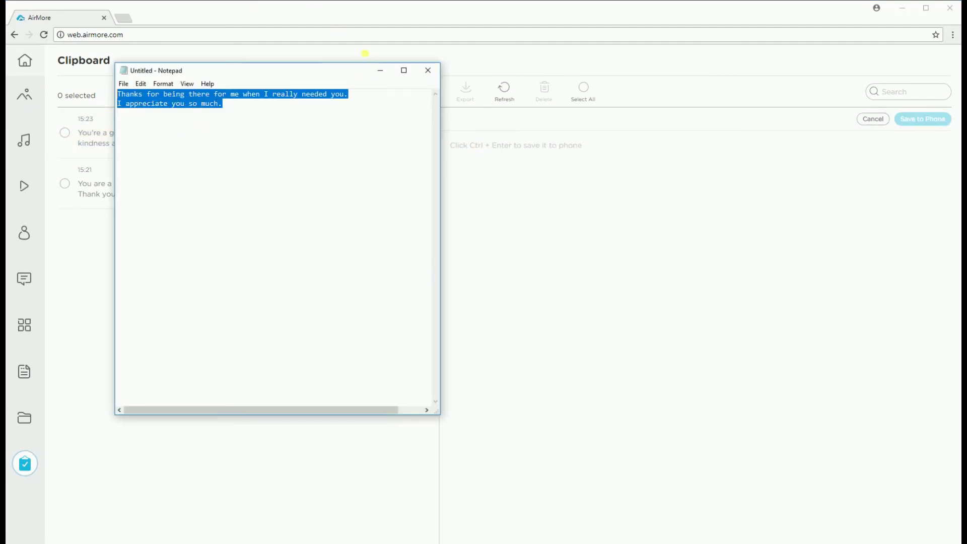
{"action": "key", "text": "ctrl+c"}
{"action": "left_click", "coordinate": [479, 156]}
{"action": "key", "text": "ctrl+v"}
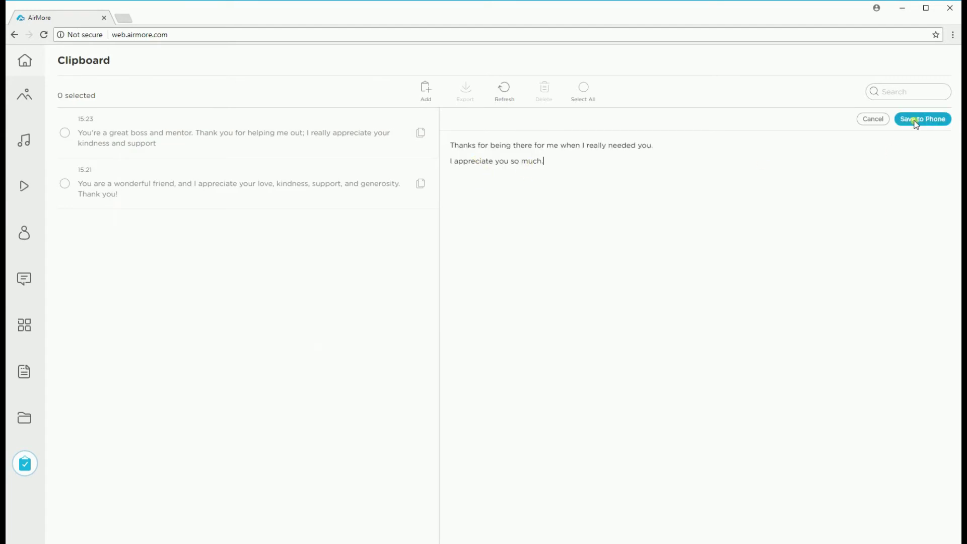
{"action": "left_click", "coordinate": [922, 119]}
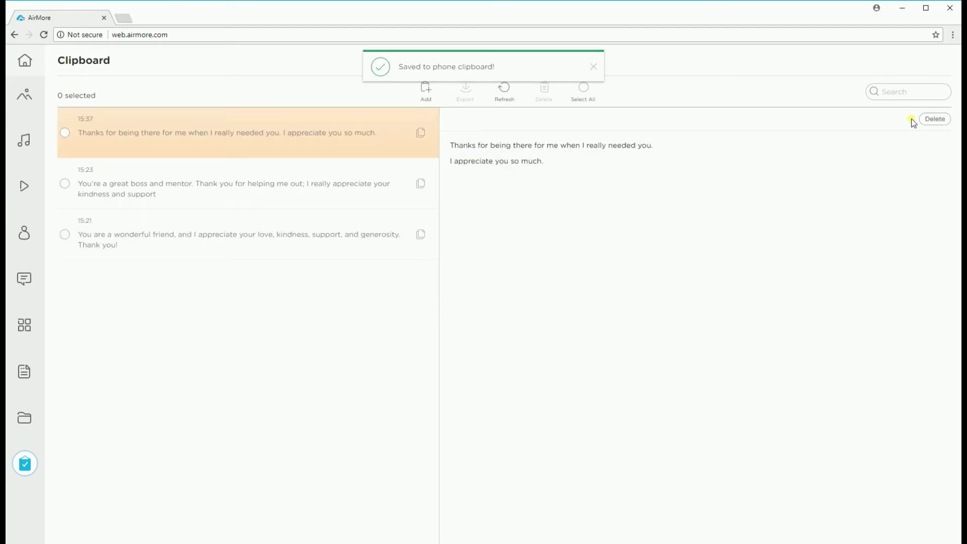
Step: Export and delete the 'great boss and mentor' entry, then return Home
{"action": "left_click", "coordinate": [150, 188]}
{"action": "left_click", "coordinate": [156, 231]}
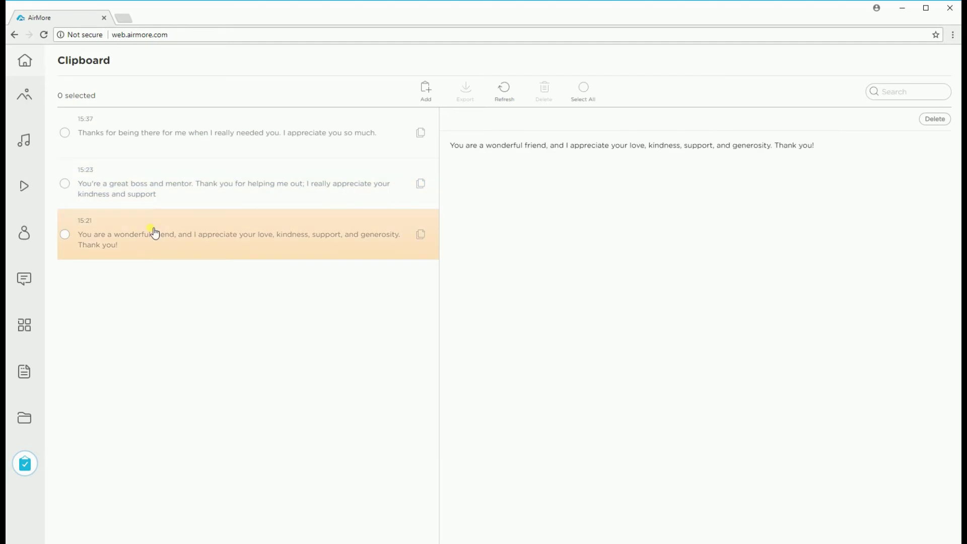
{"action": "left_click", "coordinate": [64, 183]}
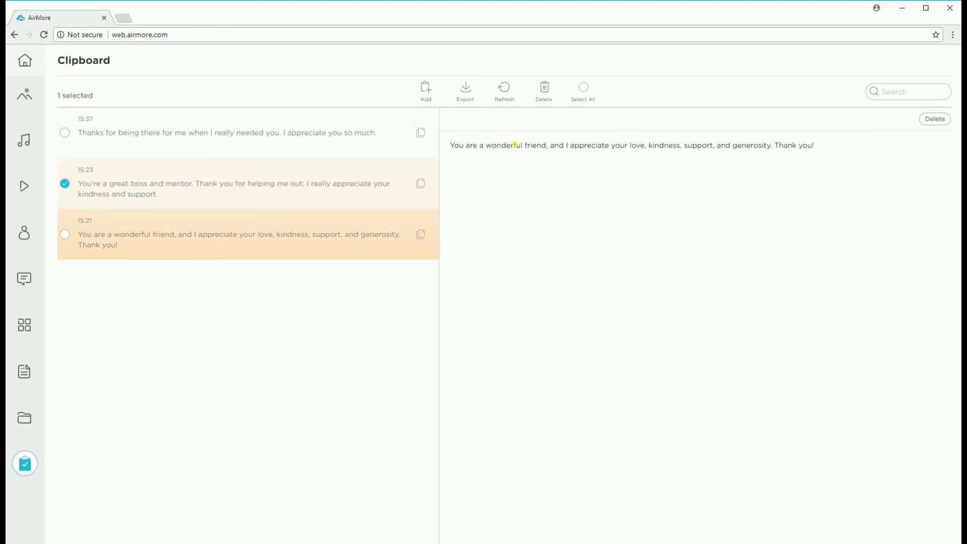
{"action": "left_click", "coordinate": [465, 93]}
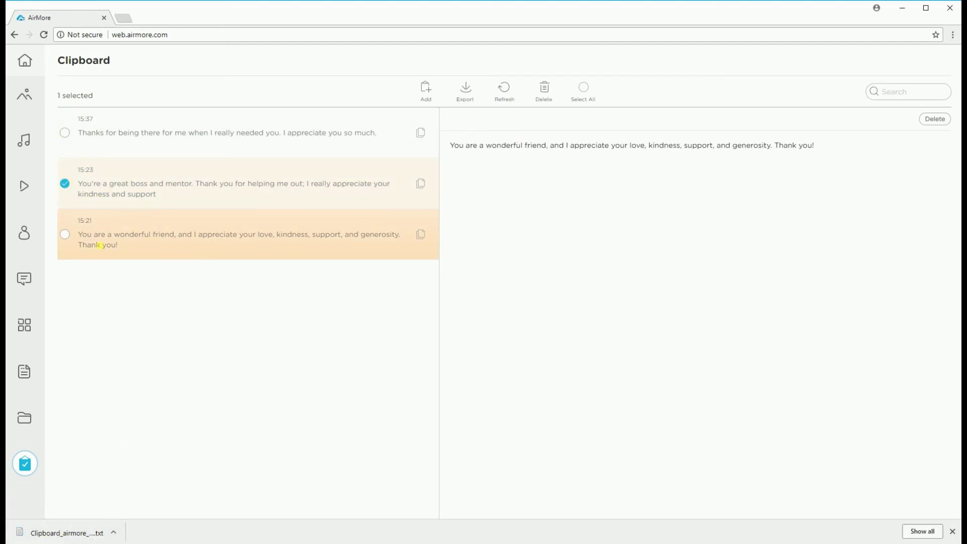
{"action": "left_click", "coordinate": [544, 92]}
{"action": "left_click", "coordinate": [520, 303]}
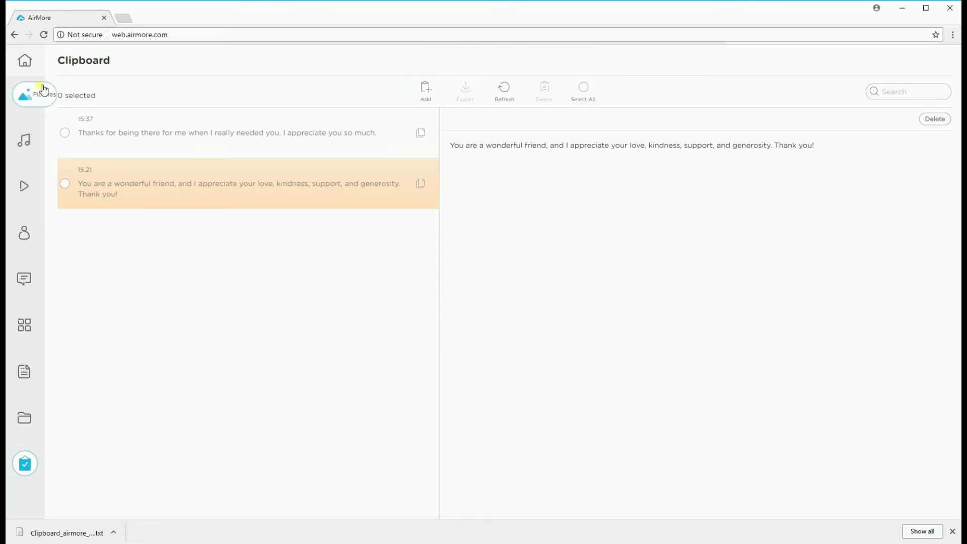
{"action": "left_click", "coordinate": [25, 60]}
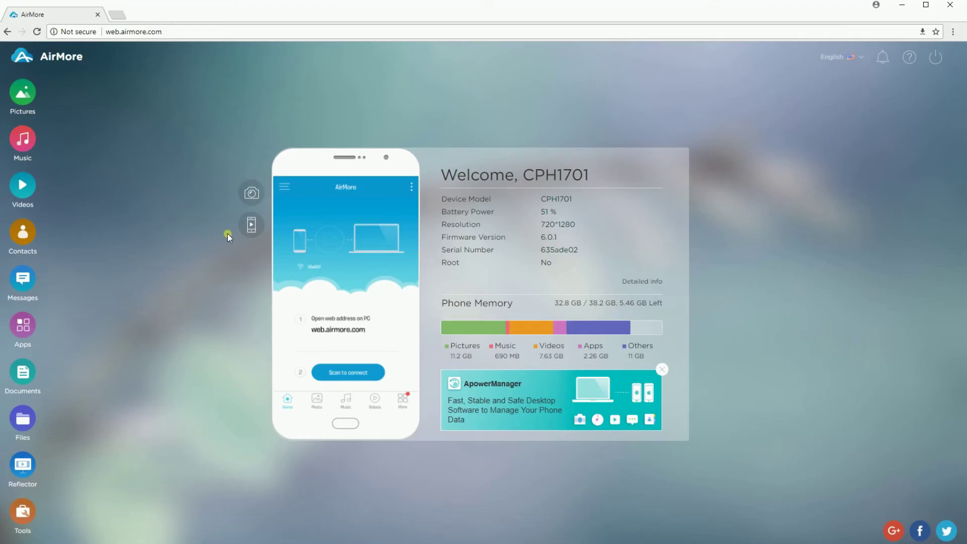
Step: Mirror the phone screen with Reflector, then close the mirroring window
{"action": "left_click", "coordinate": [252, 225]}
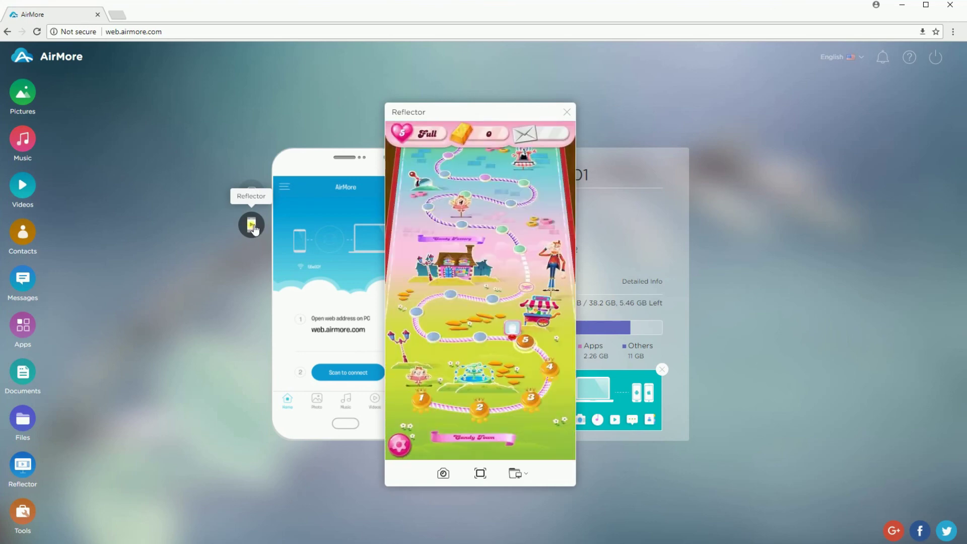
{"action": "left_click", "coordinate": [570, 115]}
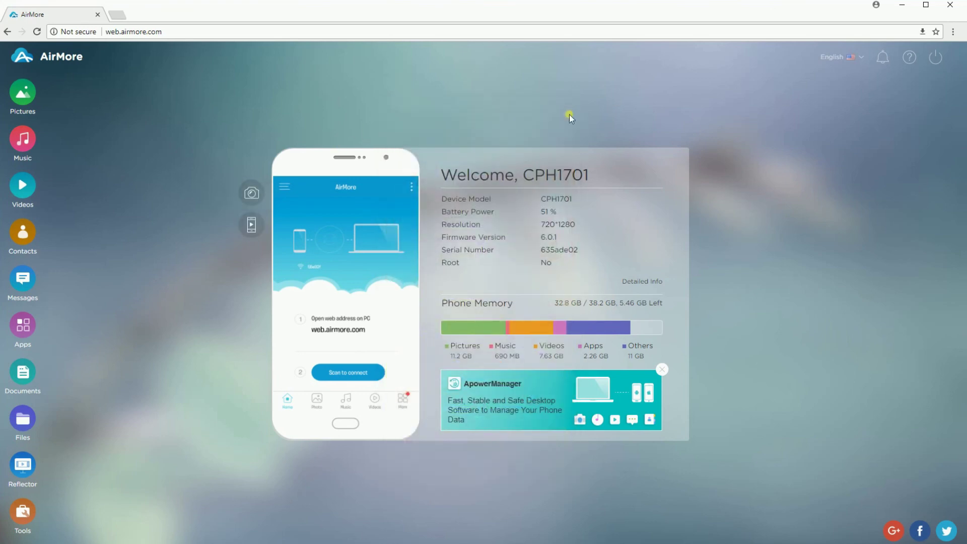